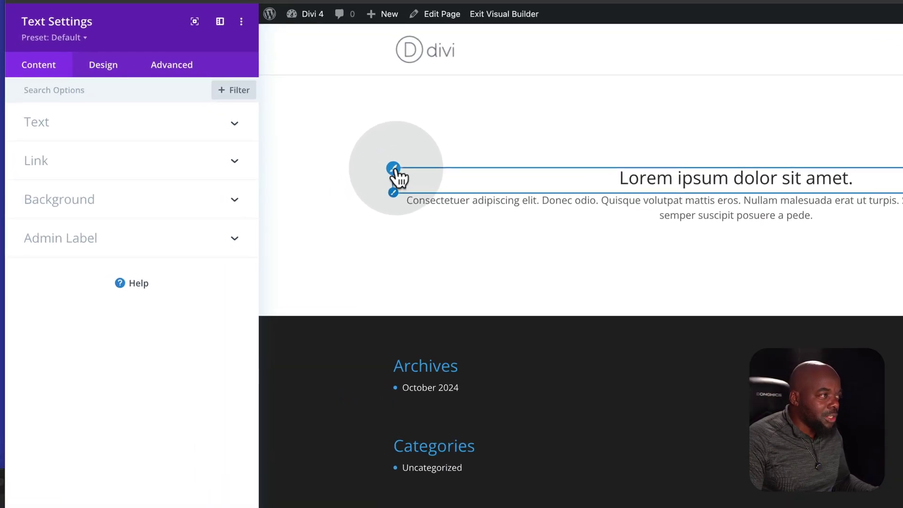
- Give the heading's Heading Text responsive sizes: 36px desktop, 32px tablet, 24px phone
{"action": "left_click", "coordinate": [394, 168]}
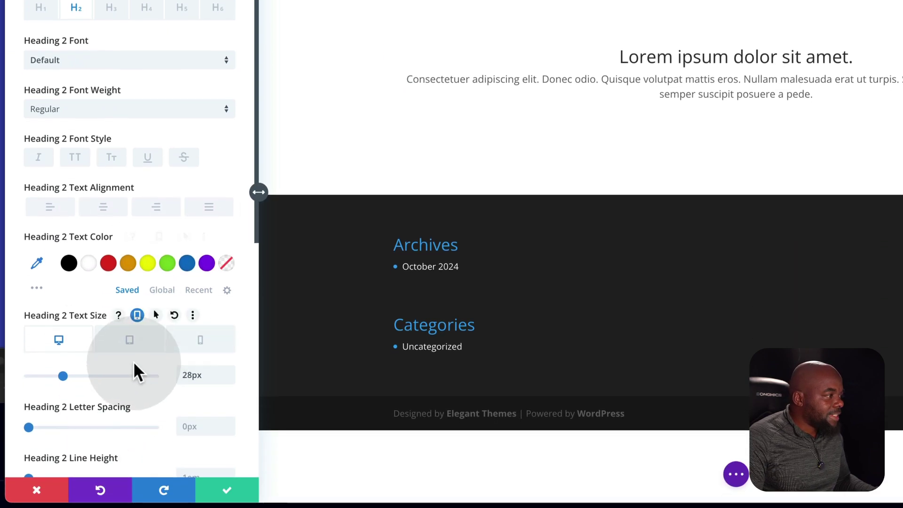
{"action": "double_click", "coordinate": [196, 375]}
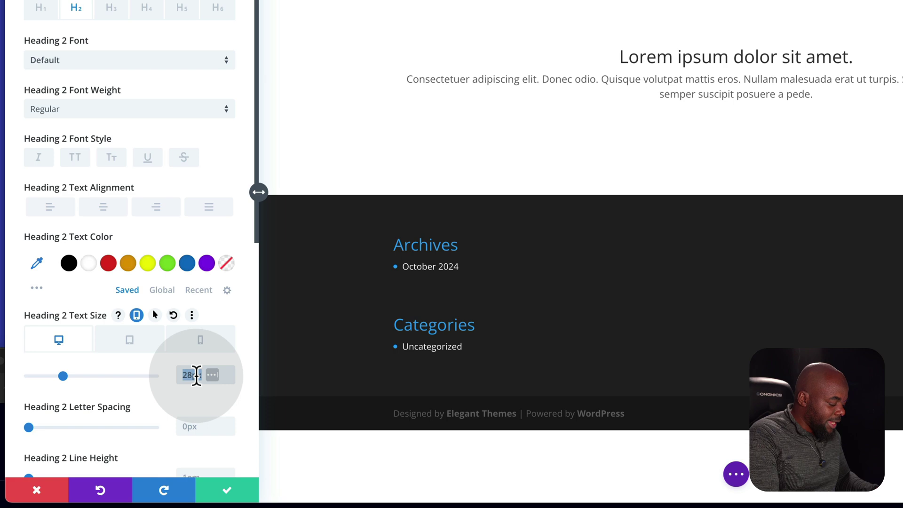
{"action": "type", "text": "36px"}
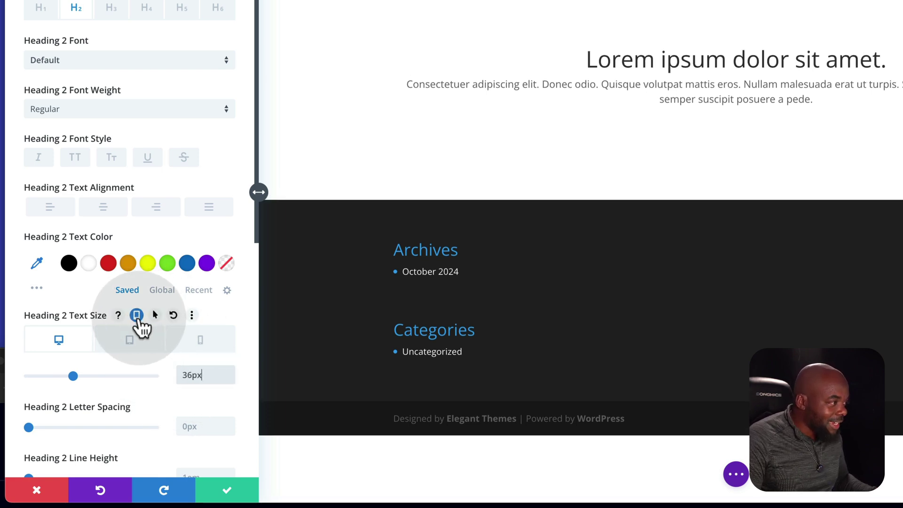
{"action": "left_click", "coordinate": [133, 344]}
{"action": "left_click", "coordinate": [206, 375]}
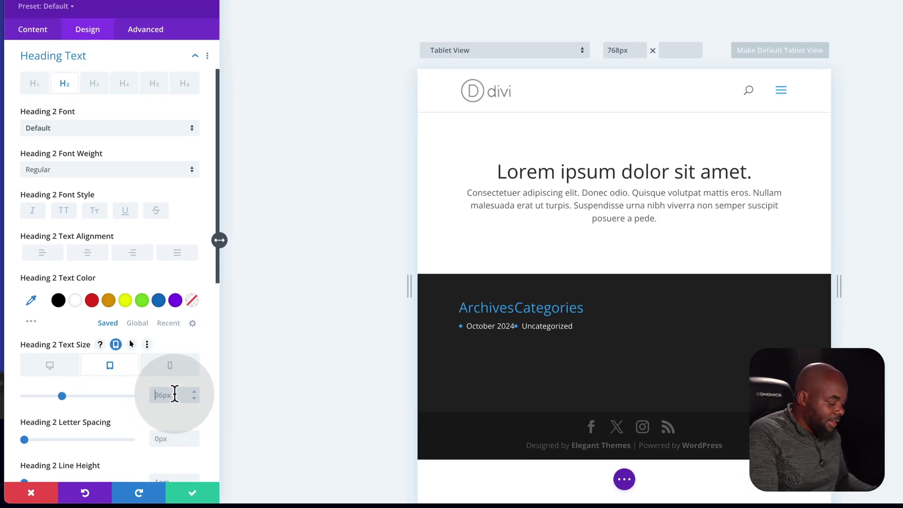
{"action": "type", "text": "32"}
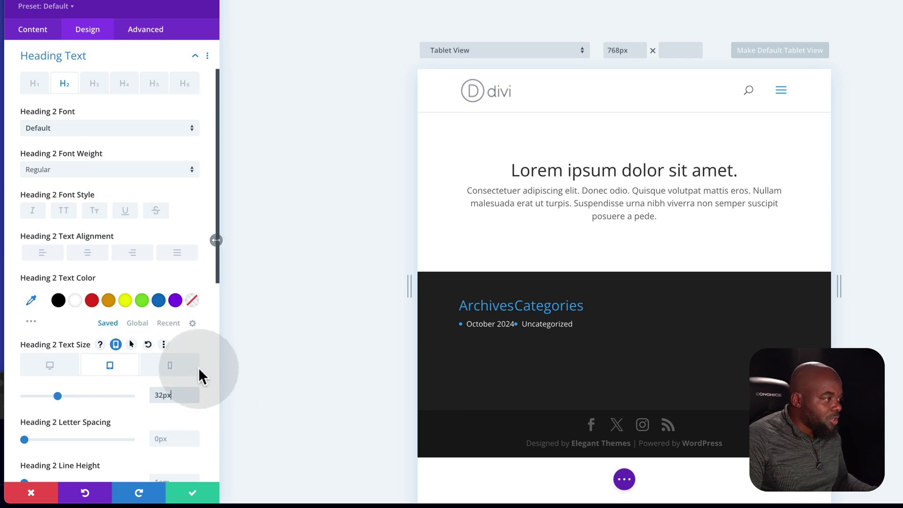
{"action": "left_click", "coordinate": [180, 369]}
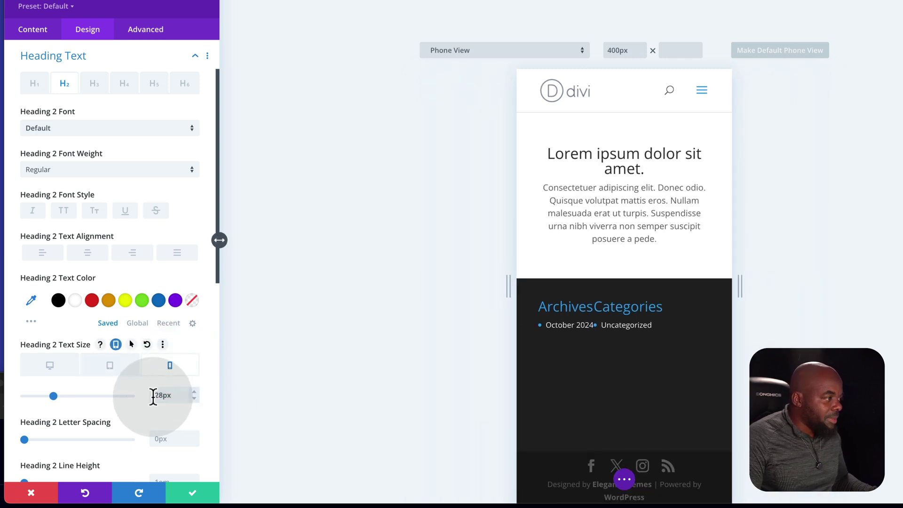
{"action": "left_click", "coordinate": [155, 395]}
{"action": "type", "text": "2"}
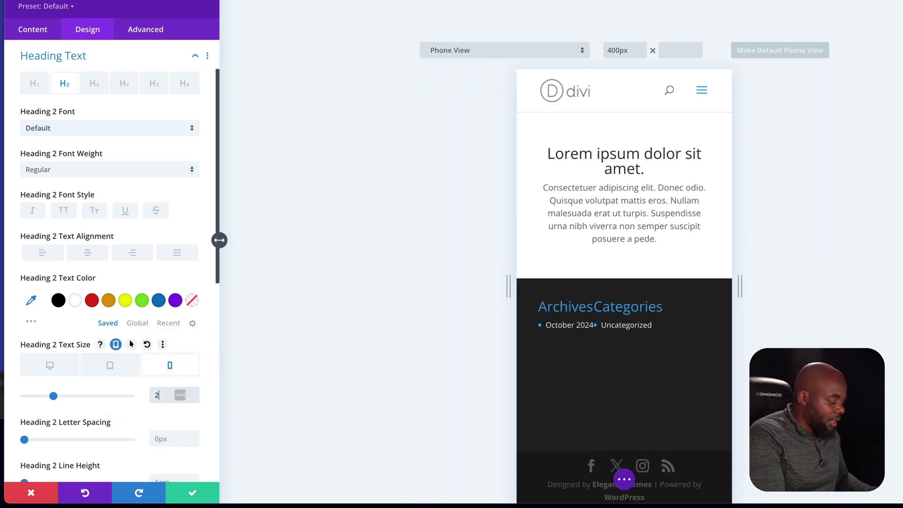
{"action": "type", "text": "4px"}
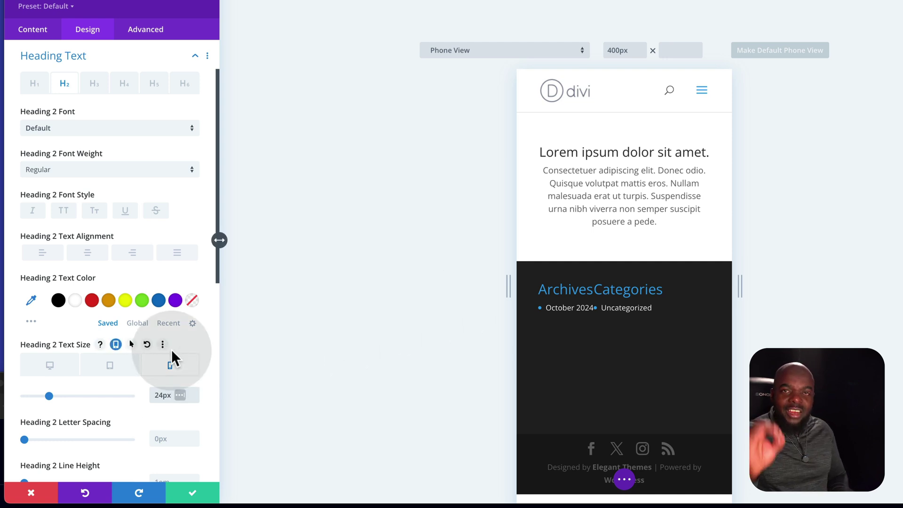
{"action": "left_click", "coordinate": [554, 162]}
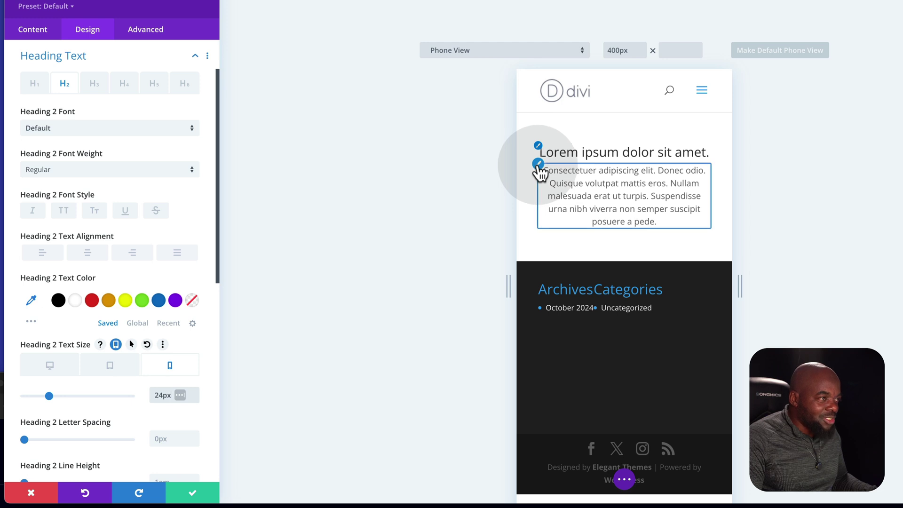
- Set the paragraph Text Size to 17px on desktop and 19px on tablet
{"action": "left_click", "coordinate": [538, 166]}
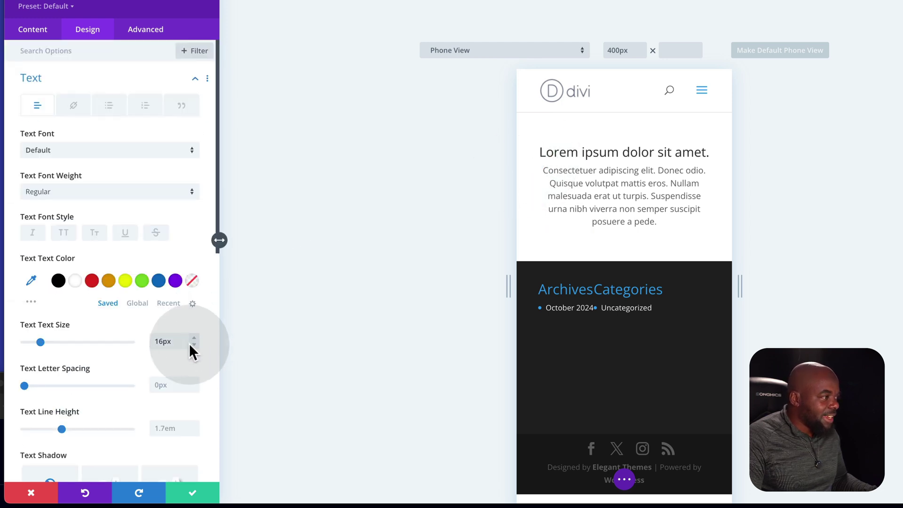
{"action": "left_click", "coordinate": [194, 338]}
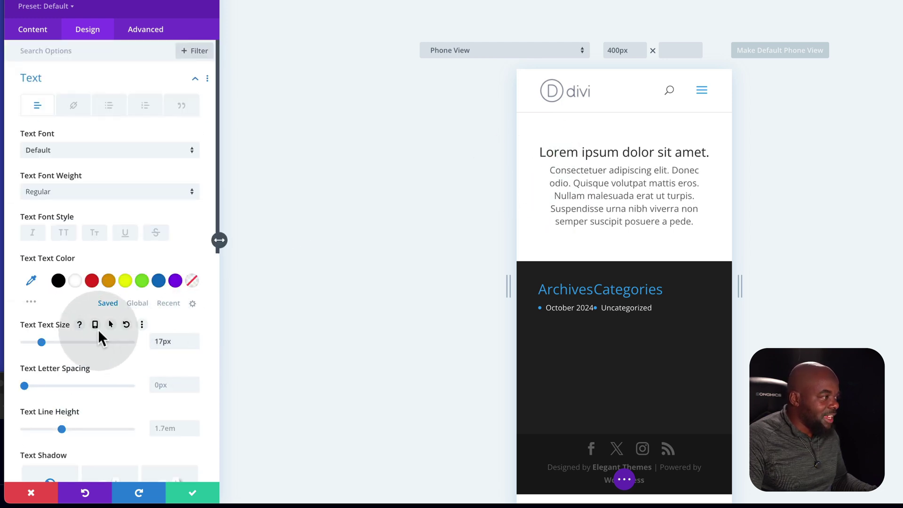
{"action": "left_click", "coordinate": [96, 326]}
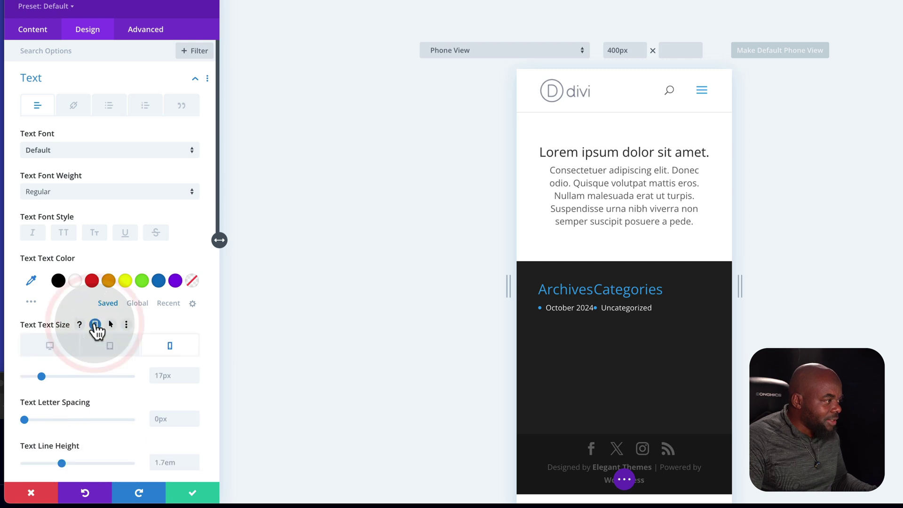
{"action": "left_click", "coordinate": [123, 350]}
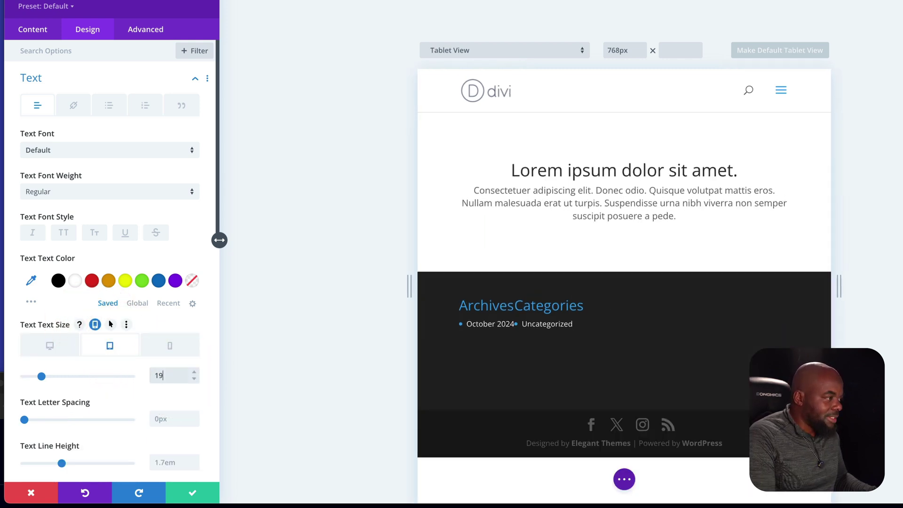
{"action": "key", "text": "Up"}
{"action": "key", "text": "Up"}
{"action": "left_click", "coordinate": [60, 358]}
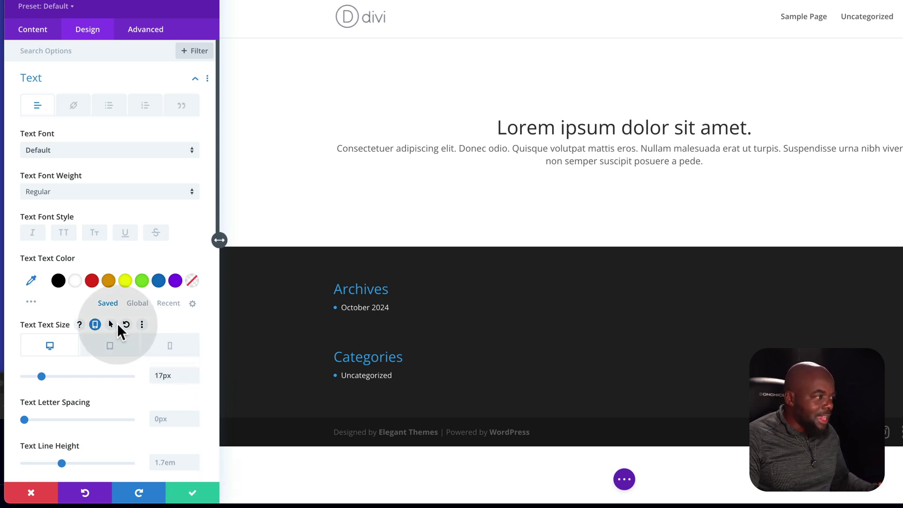
- Enable responsive Text Alignment for the paragraph so each device can differ
{"action": "scroll", "coordinate": [145, 385], "scroll_direction": "down", "scroll_amount": 4}
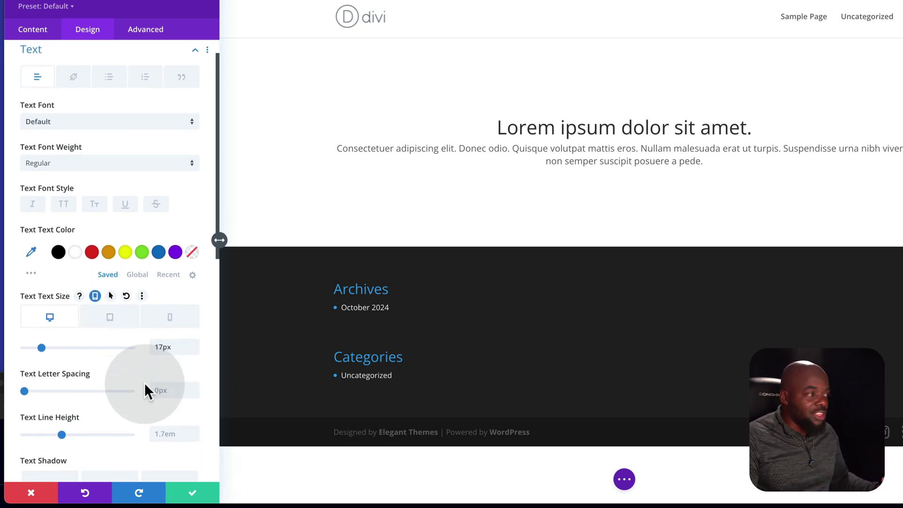
{"action": "scroll", "coordinate": [127, 409], "scroll_direction": "down", "scroll_amount": 1}
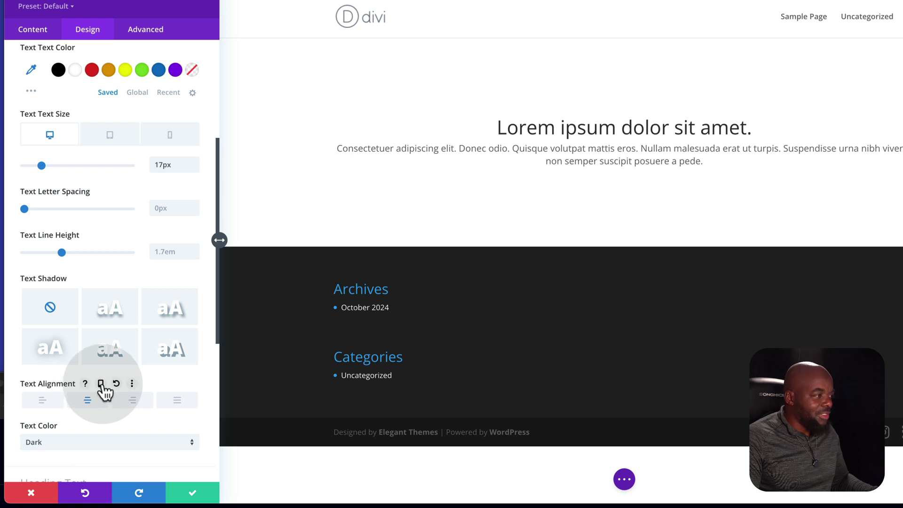
{"action": "left_click", "coordinate": [102, 383]}
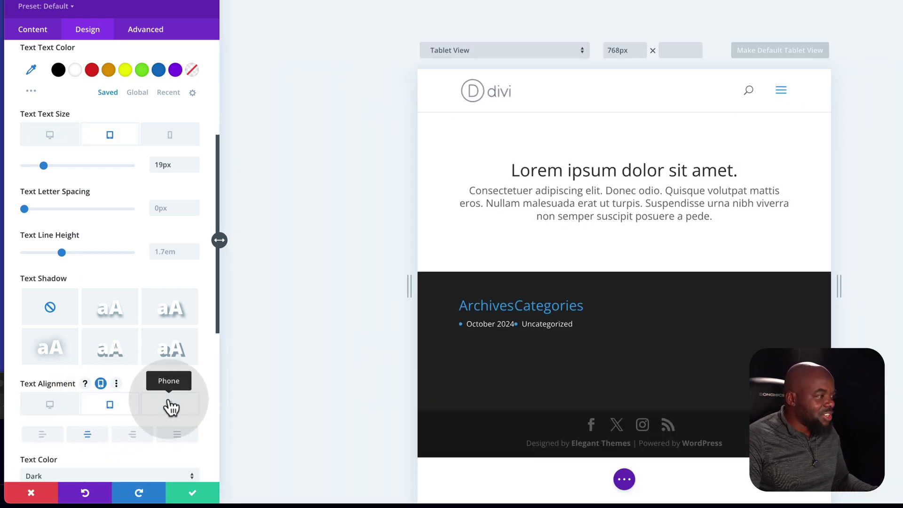
{"action": "left_click", "coordinate": [168, 405]}
{"action": "left_click", "coordinate": [94, 384]}
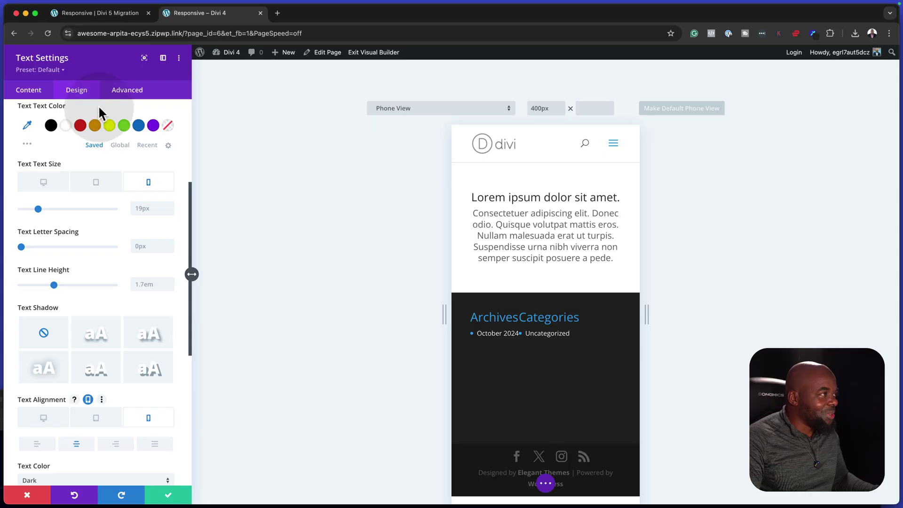
{"action": "left_click", "coordinate": [114, 18]}
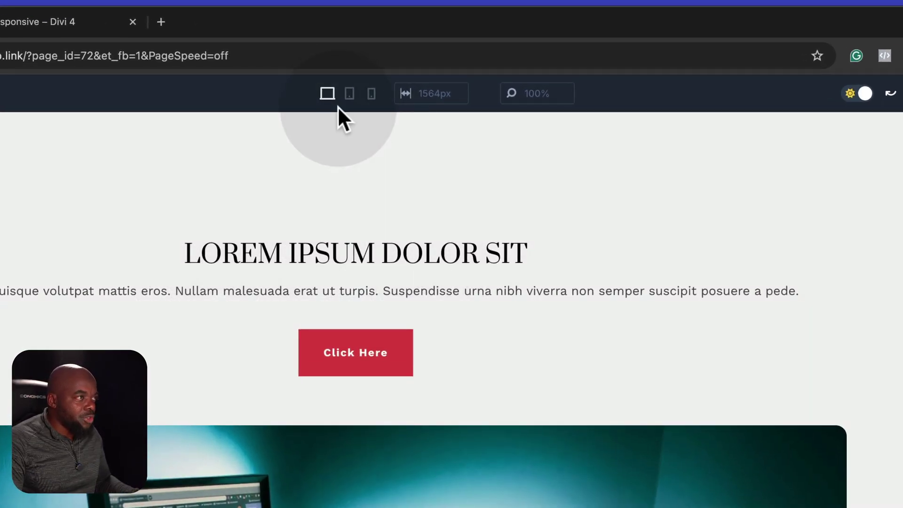
{"action": "left_click", "coordinate": [221, 246]}
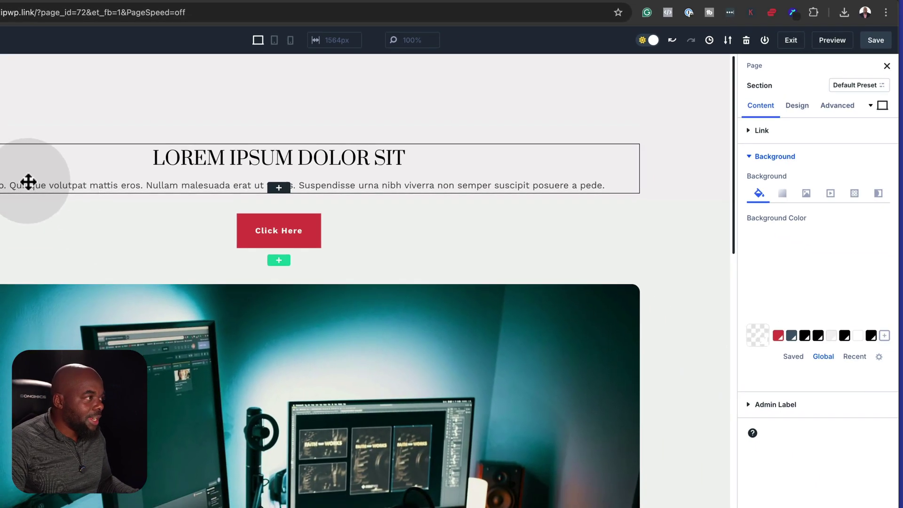
{"action": "left_click", "coordinate": [271, 182]}
{"action": "left_click", "coordinate": [876, 376]}
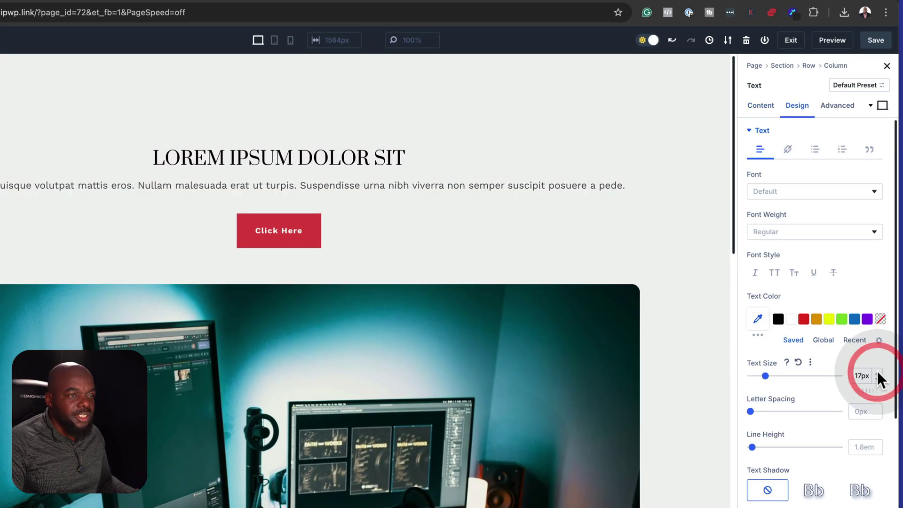
{"action": "left_click", "coordinate": [877, 372]}
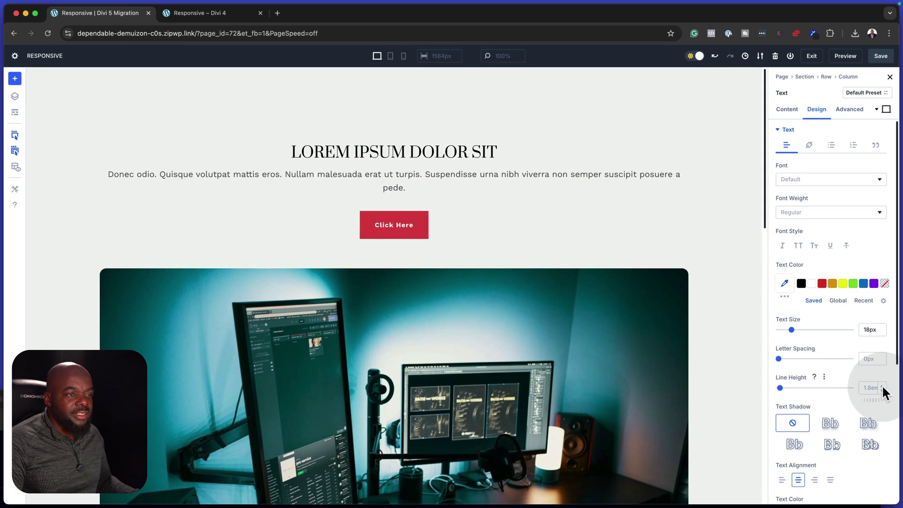
{"action": "left_click", "coordinate": [882, 386]}
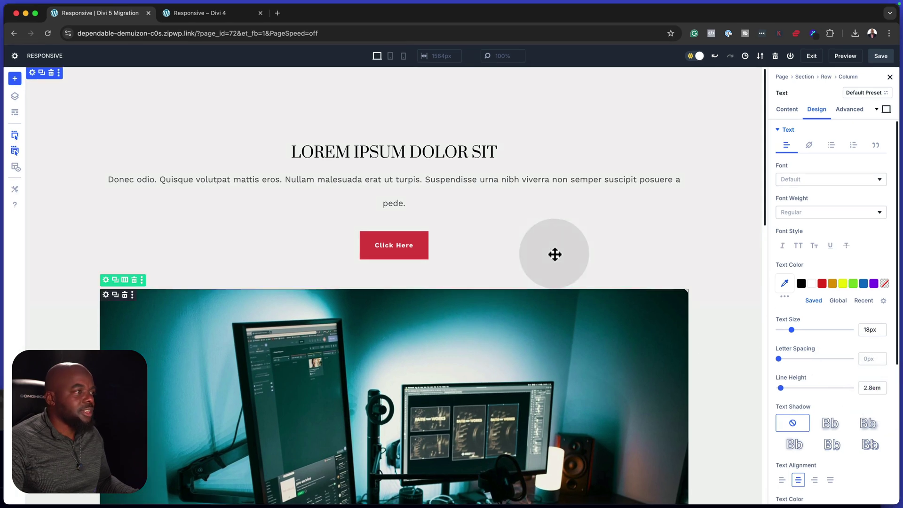
{"action": "left_click", "coordinate": [883, 391]}
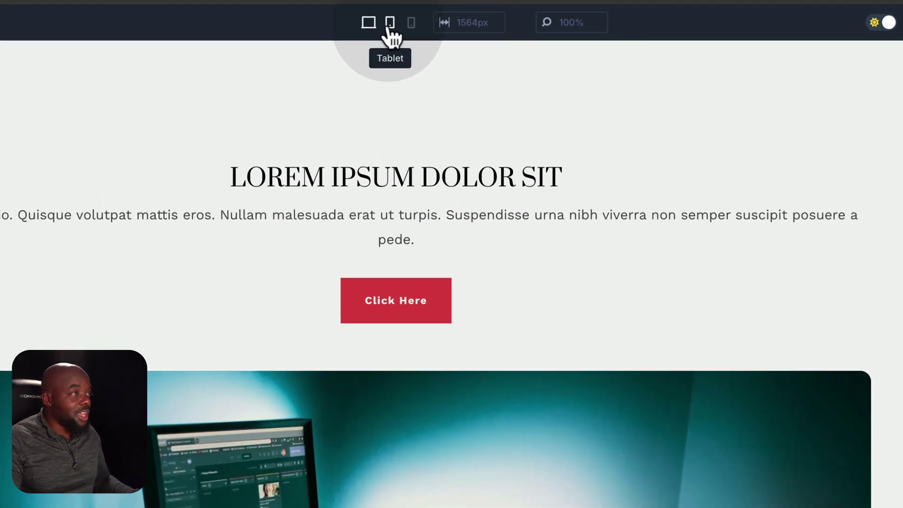
- In tablet view, raise the hero heading's H3 text size to 34px
{"action": "left_click", "coordinate": [388, 26]}
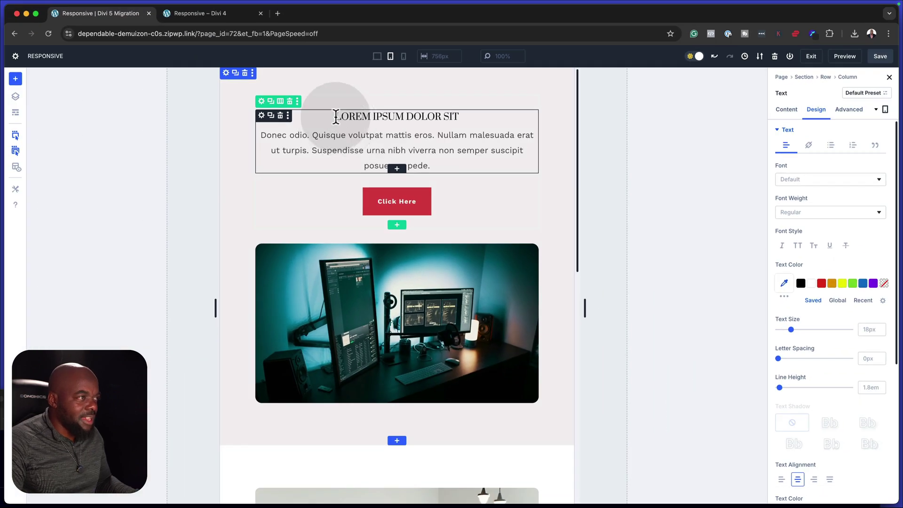
{"action": "left_click", "coordinate": [425, 114]}
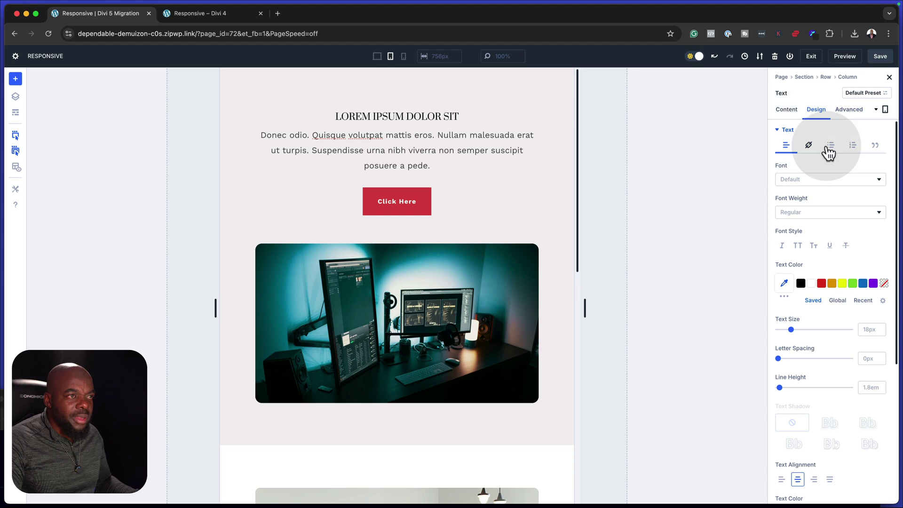
{"action": "left_click", "coordinate": [781, 131]}
{"action": "left_click", "coordinate": [882, 363]}
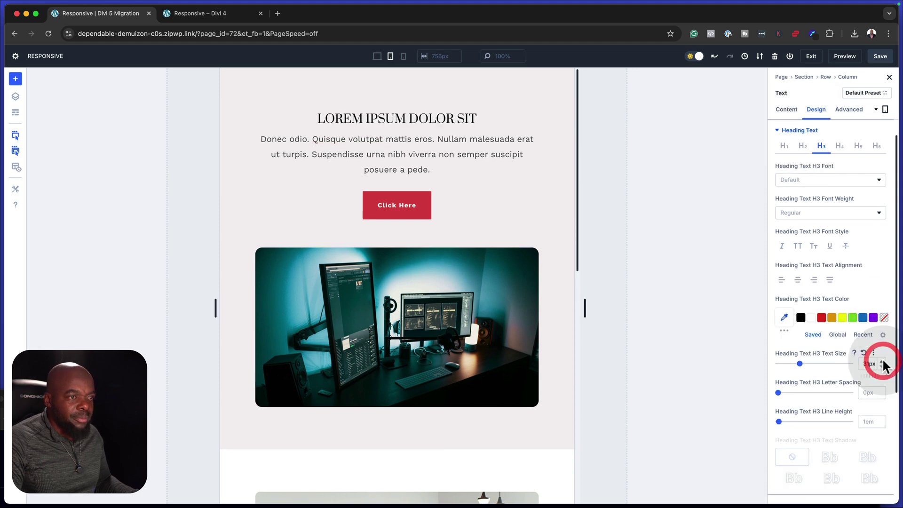
{"action": "left_click", "coordinate": [882, 361]}
{"action": "left_click", "coordinate": [882, 361]}
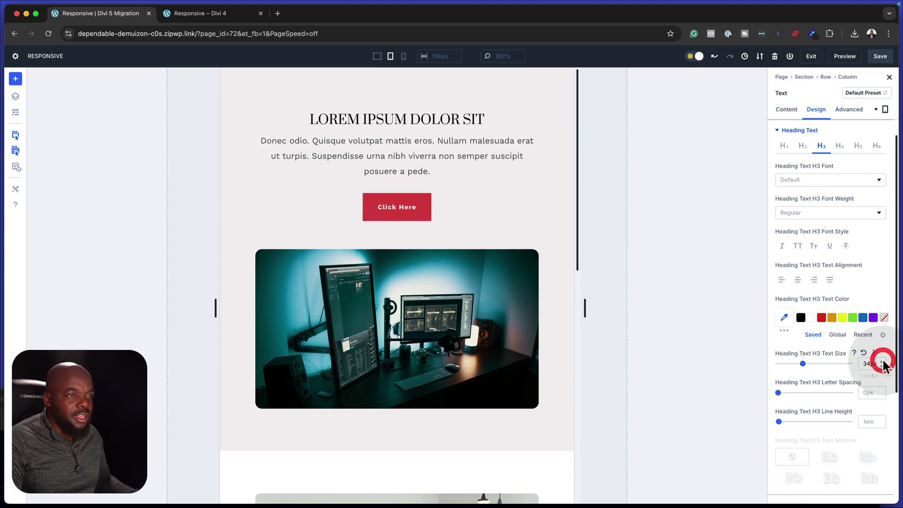
- Shrink the hero image's sizing width to 80% on tablet
{"action": "left_click", "coordinate": [495, 208]}
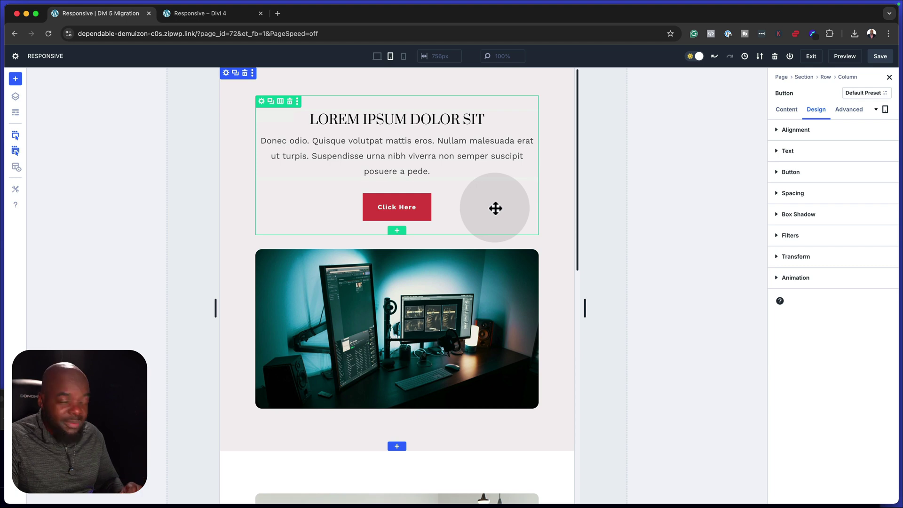
{"action": "left_click", "coordinate": [411, 314]}
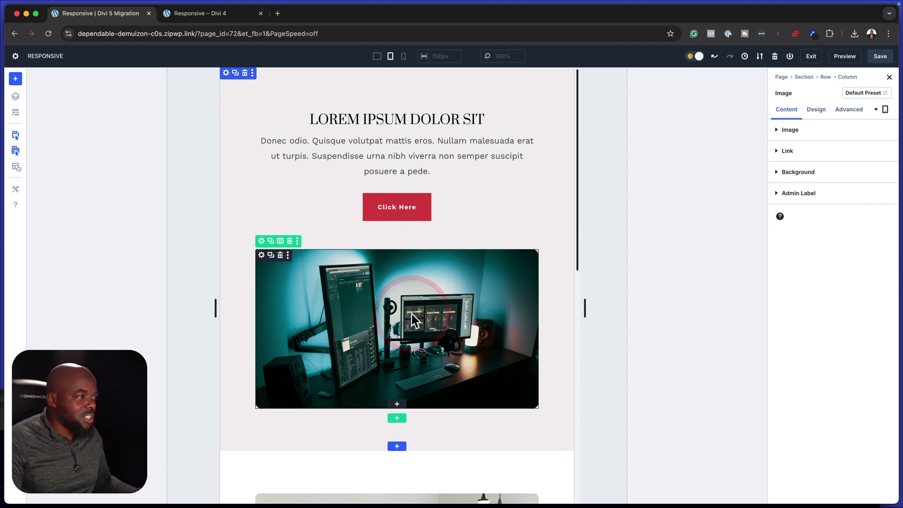
{"action": "left_click", "coordinate": [821, 112]}
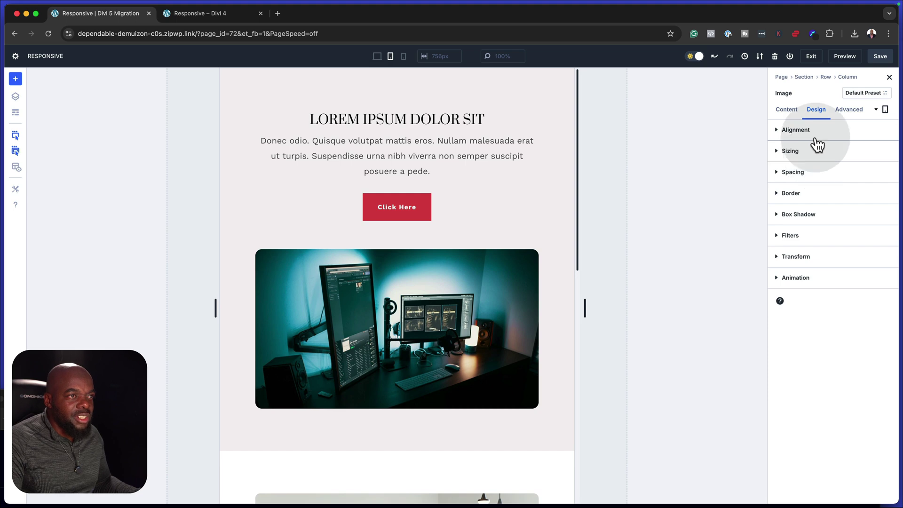
{"action": "left_click", "coordinate": [808, 152]}
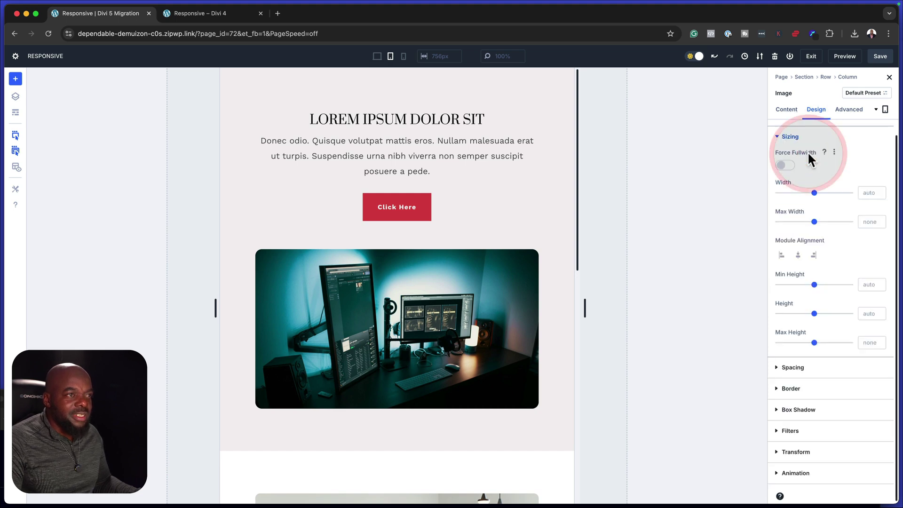
{"action": "left_click_drag", "start_coordinate": [816, 193], "coordinate": [836, 194]}
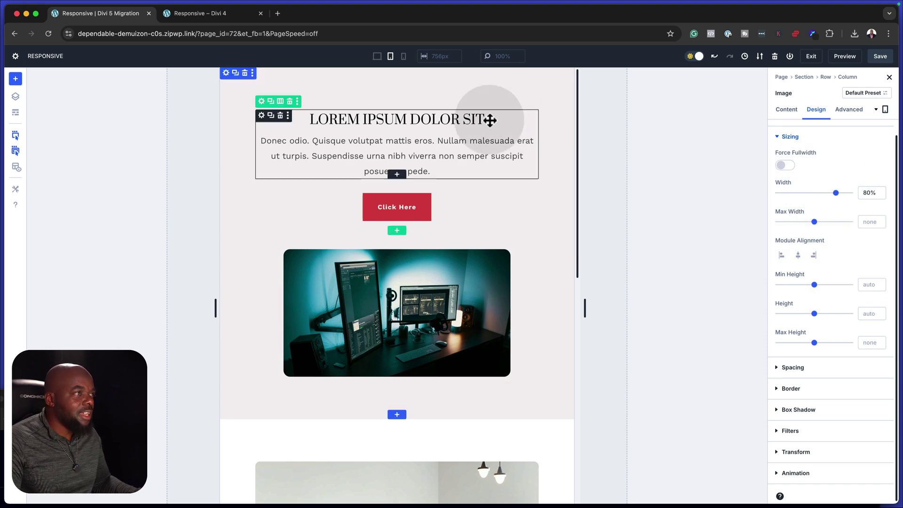
- Shrink the office image's width to about 51% on tablet
{"action": "scroll", "coordinate": [514, 342], "scroll_direction": "down", "scroll_amount": 5}
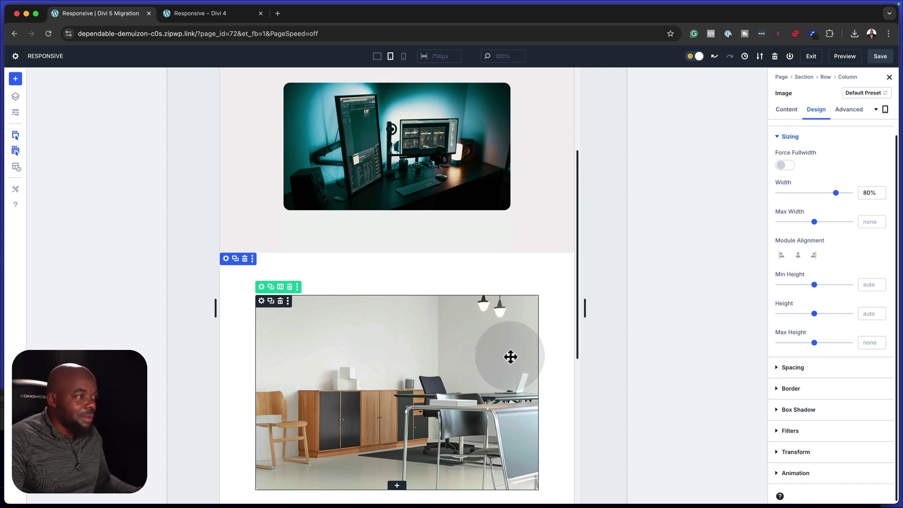
{"action": "left_click", "coordinate": [510, 356]}
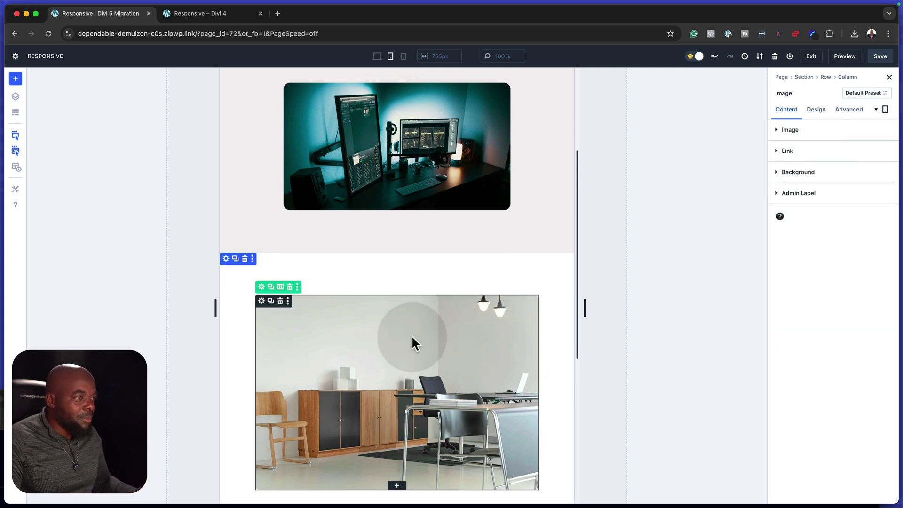
{"action": "scroll", "coordinate": [412, 336], "scroll_direction": "down", "scroll_amount": 2}
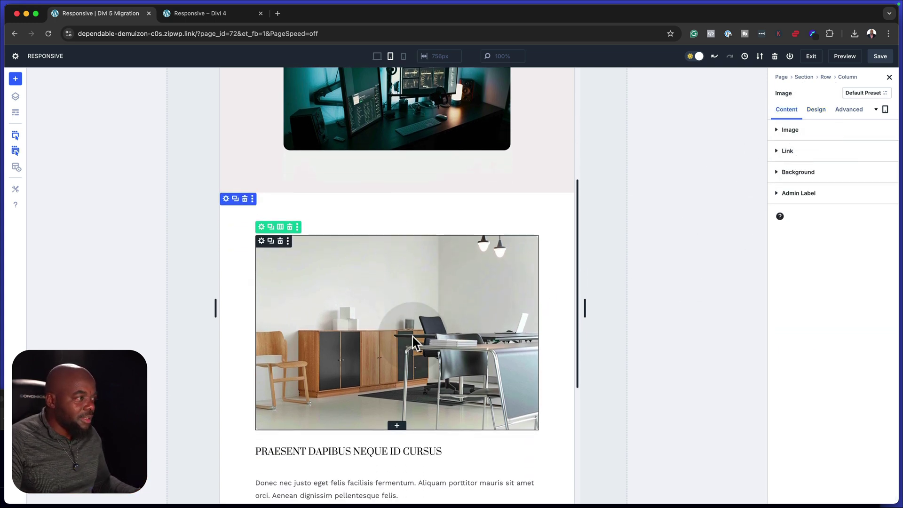
{"action": "left_click", "coordinate": [816, 109]}
{"action": "left_click_drag", "start_coordinate": [814, 206], "coordinate": [839, 208]}
- Set the lower text module's tablet body text size to 17px
{"action": "scroll", "coordinate": [493, 334], "scroll_direction": "down", "scroll_amount": 3}
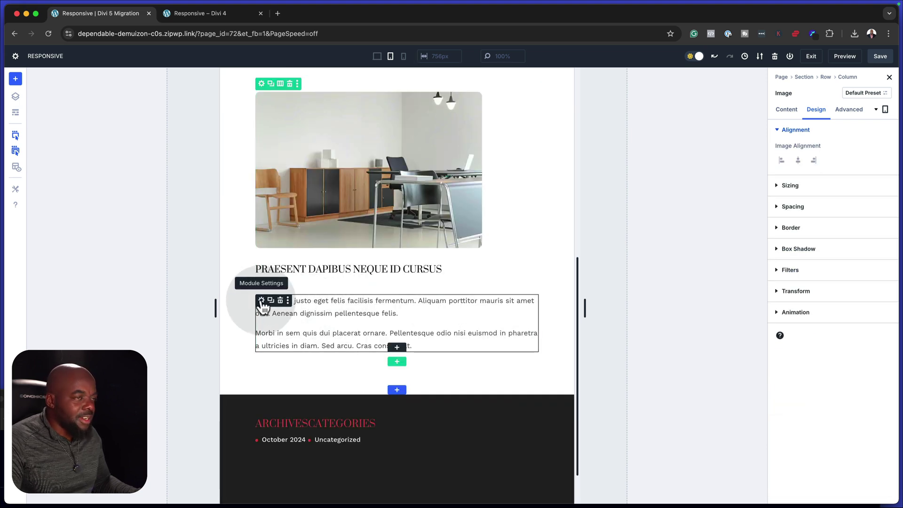
{"action": "left_click", "coordinate": [262, 300]}
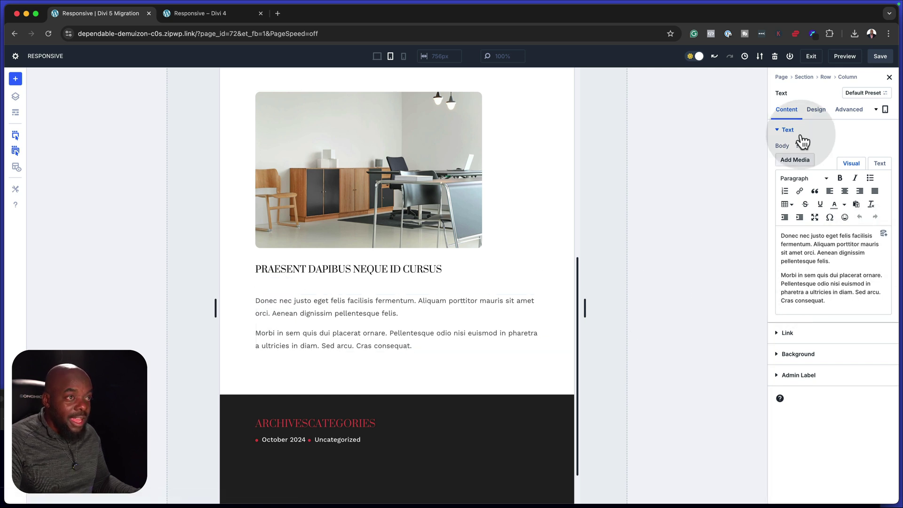
{"action": "left_click", "coordinate": [816, 109]}
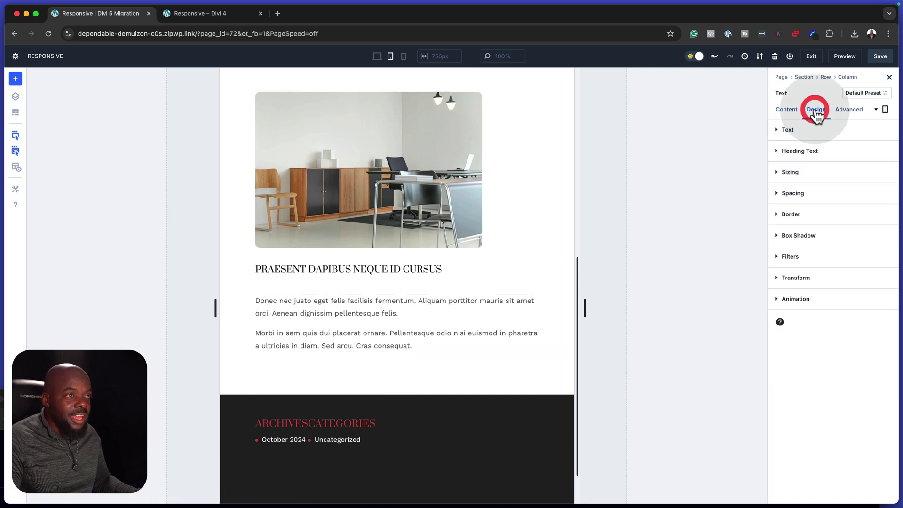
{"action": "left_click", "coordinate": [779, 130]}
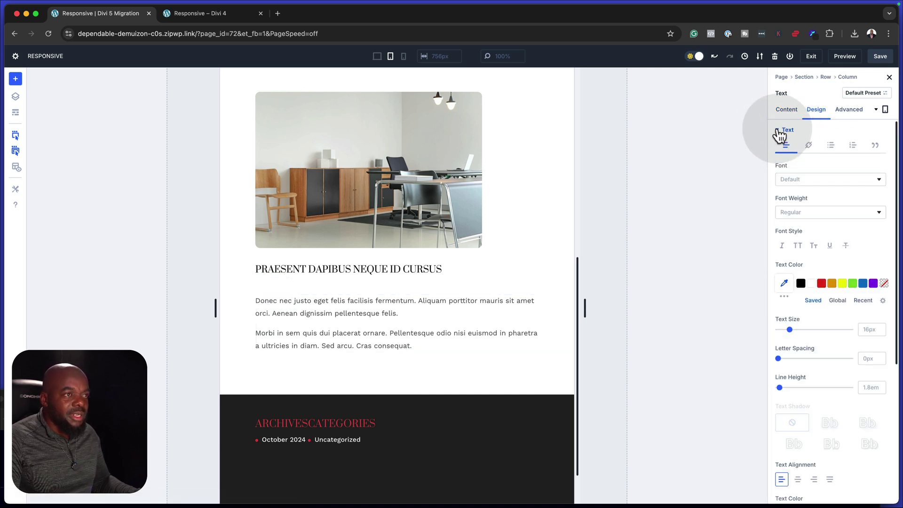
{"action": "left_click", "coordinate": [881, 329]}
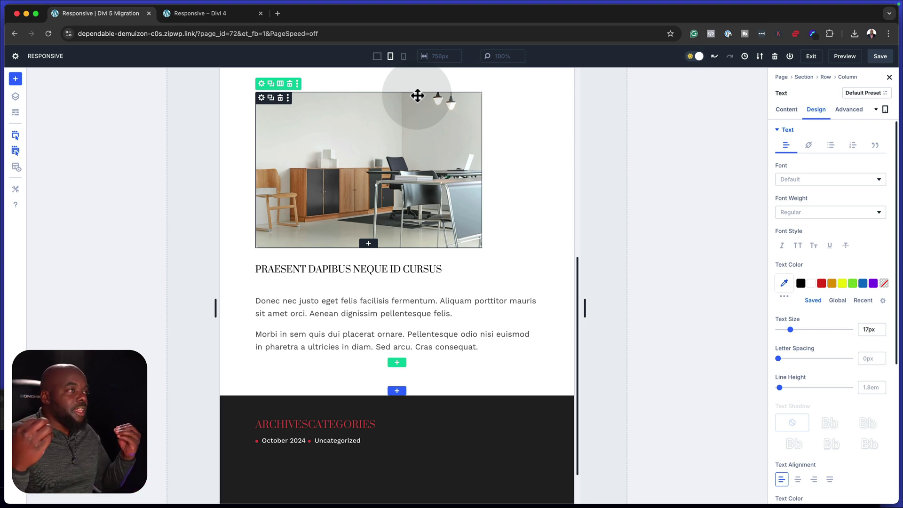
- In phone view, lower the body text size to 16px
{"action": "left_click", "coordinate": [404, 56]}
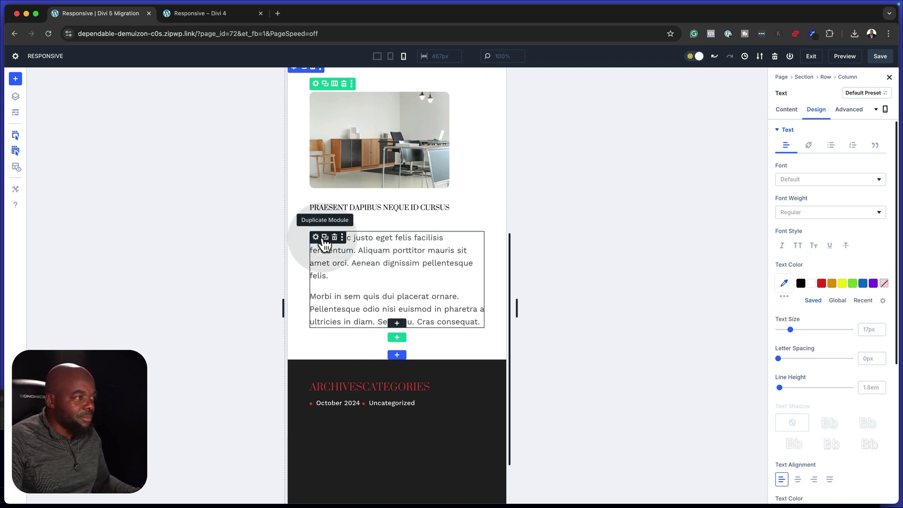
{"action": "left_click", "coordinate": [336, 249]}
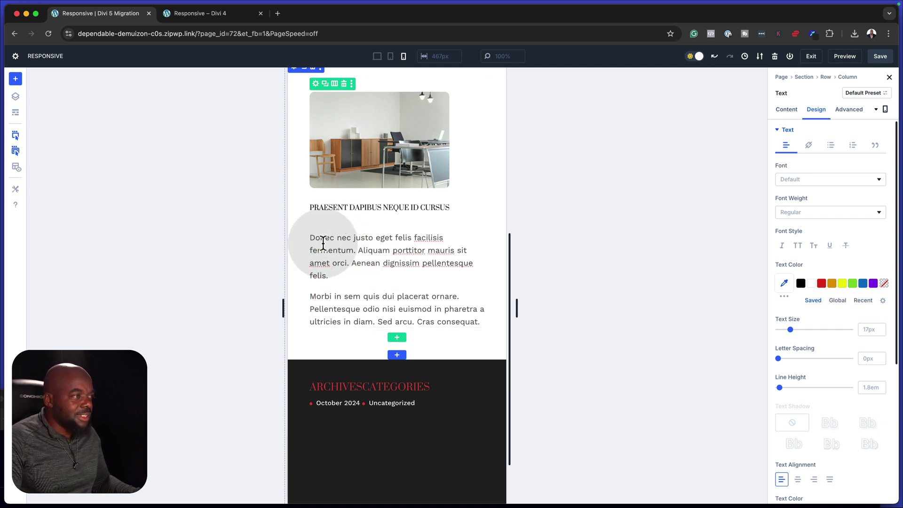
{"action": "left_click", "coordinate": [882, 332]}
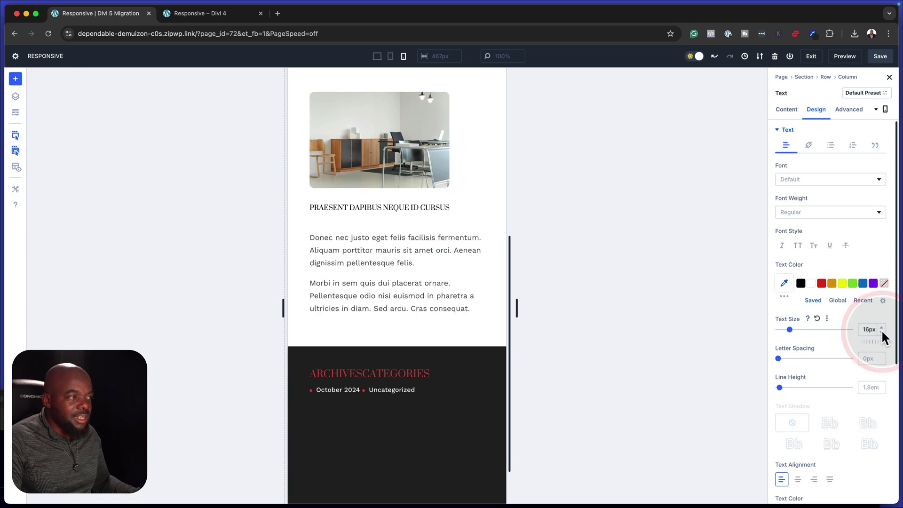
- Widen the office image from 80% to 100% width on phone
{"action": "scroll", "coordinate": [475, 282], "scroll_direction": "up", "scroll_amount": 3}
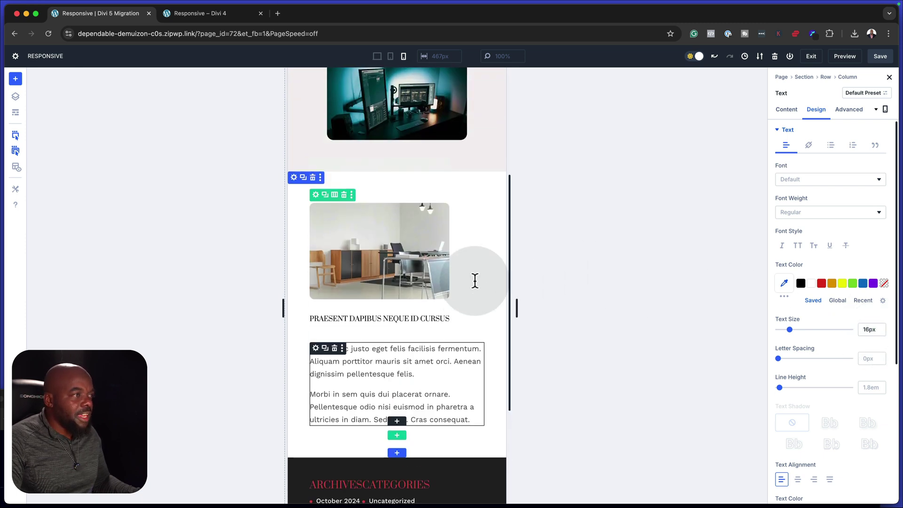
{"action": "left_click", "coordinate": [405, 267]}
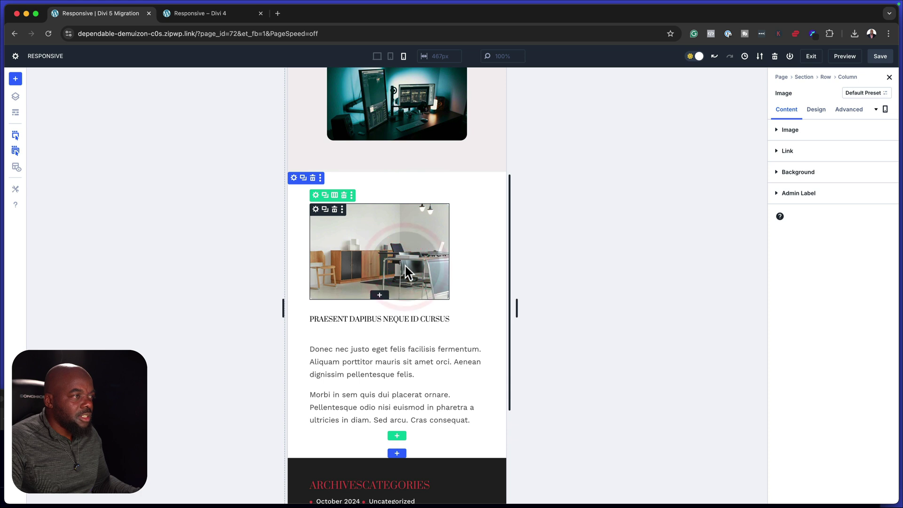
{"action": "left_click", "coordinate": [818, 110]}
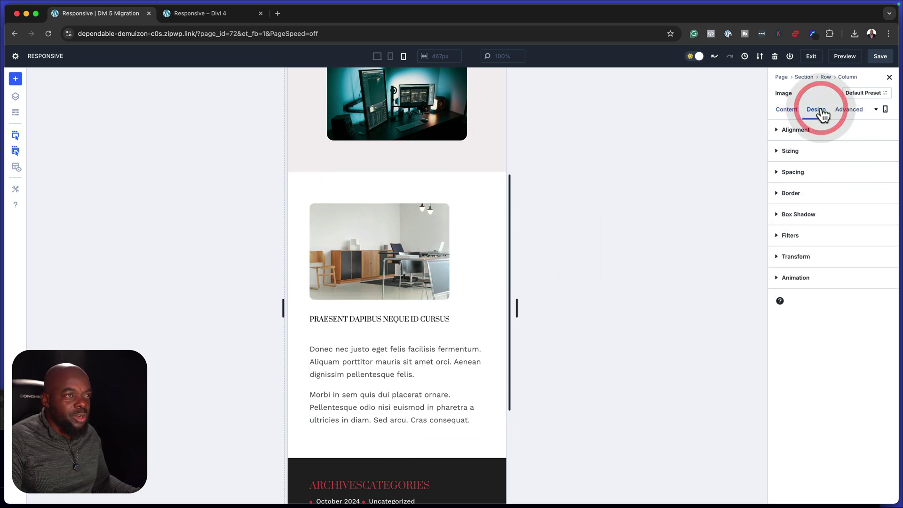
{"action": "left_click", "coordinate": [817, 155]}
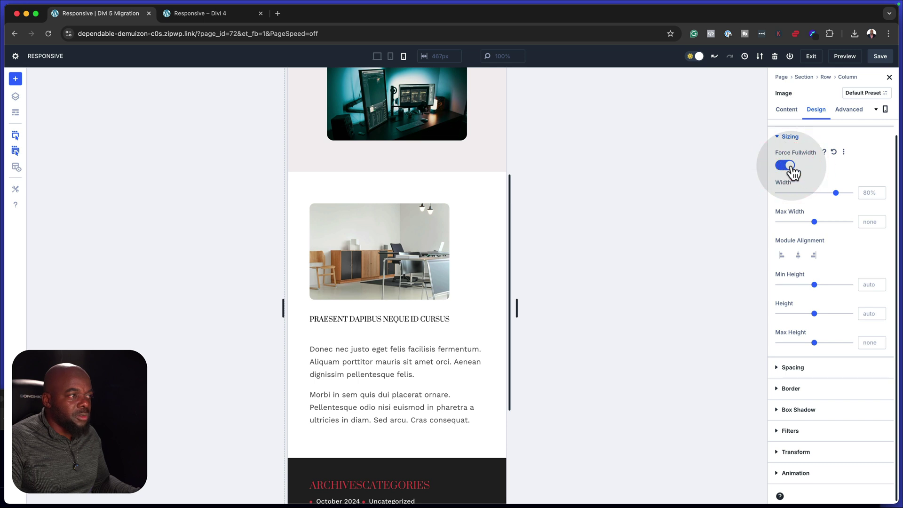
{"action": "left_click_drag", "start_coordinate": [836, 193], "coordinate": [852, 193]}
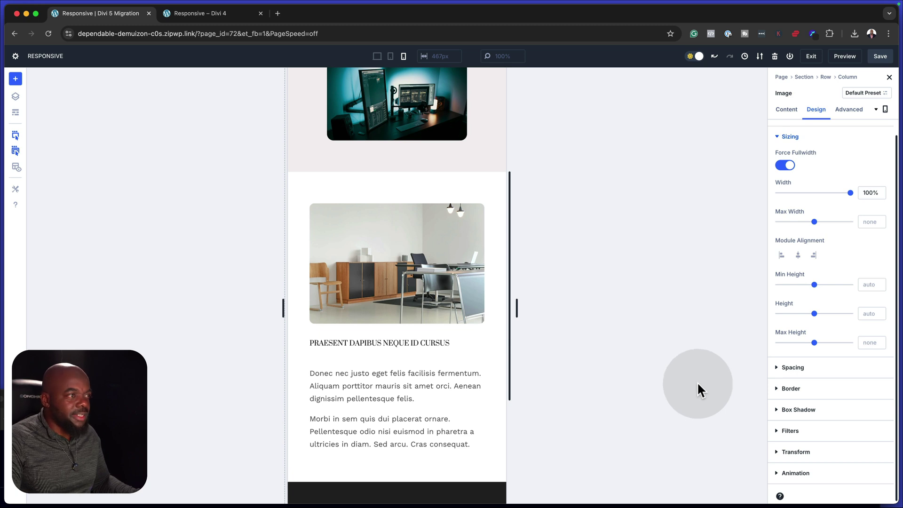
- Widen the hero desk image to 100% width on phone
{"action": "scroll", "coordinate": [478, 302], "scroll_direction": "up", "scroll_amount": 3}
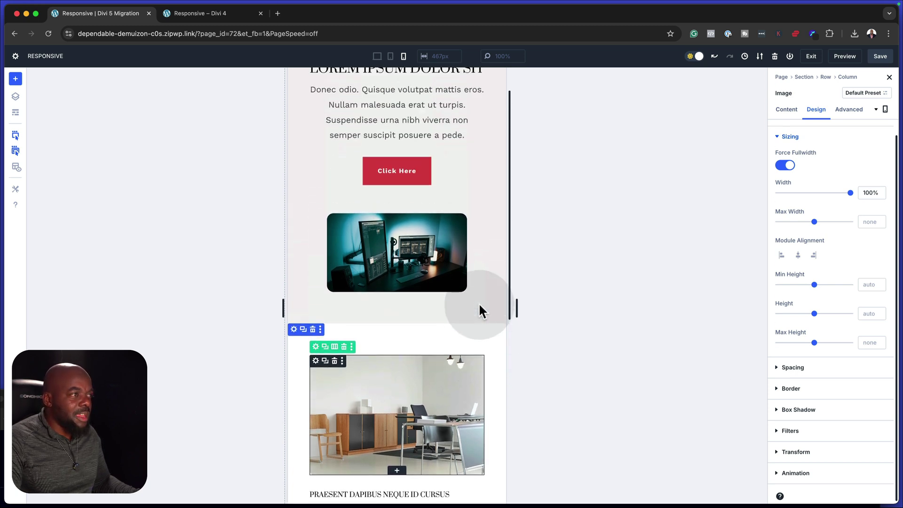
{"action": "left_click", "coordinate": [452, 264]}
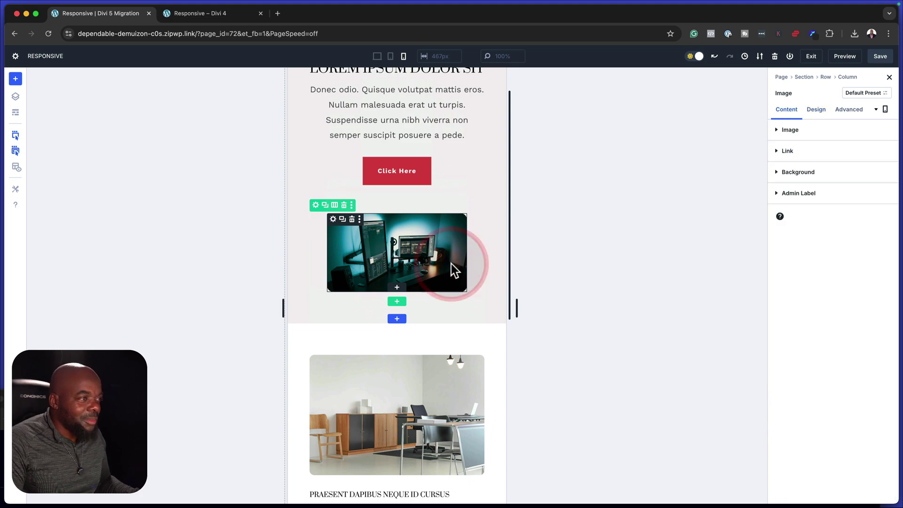
{"action": "left_click", "coordinate": [814, 110]}
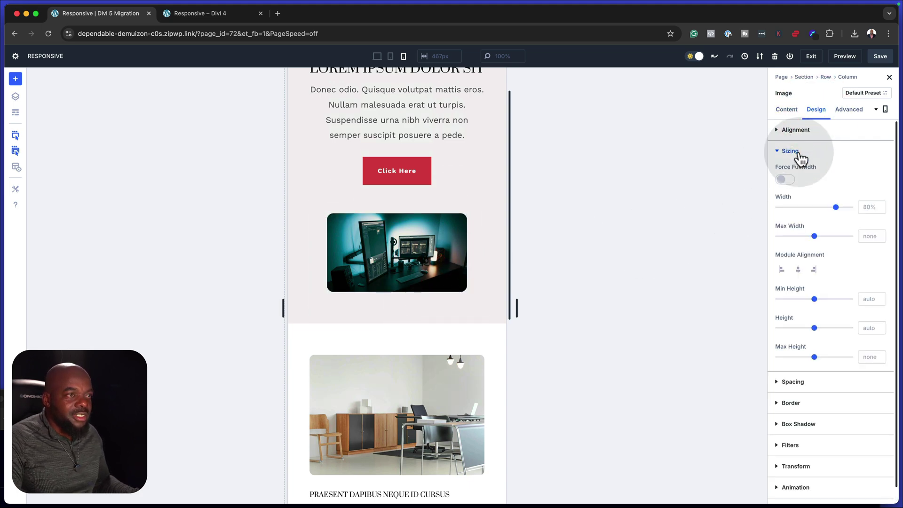
{"action": "left_click_drag", "start_coordinate": [835, 208], "coordinate": [881, 216]}
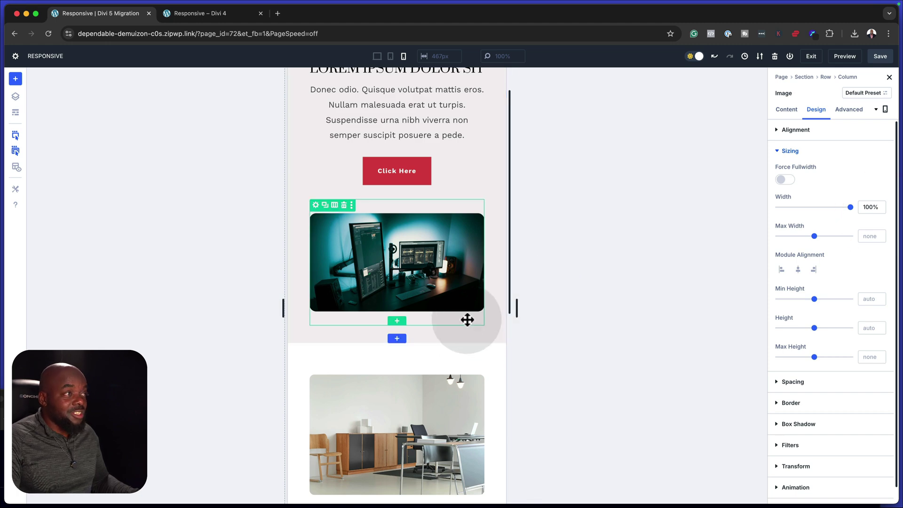
- Reduce the hero paragraph's phone text size from 18px to 17px
{"action": "scroll", "coordinate": [465, 318], "scroll_direction": "up", "scroll_amount": 2}
{"action": "left_click", "coordinate": [427, 152]}
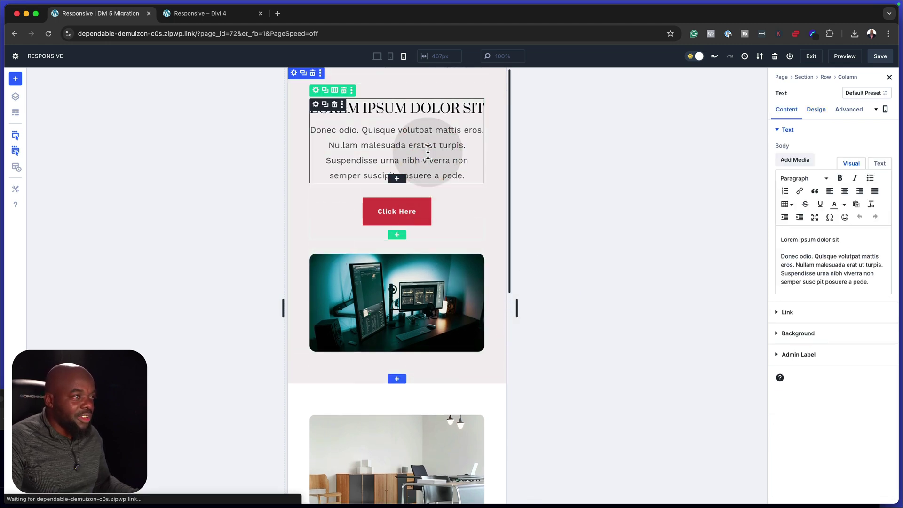
{"action": "left_click", "coordinate": [824, 115]}
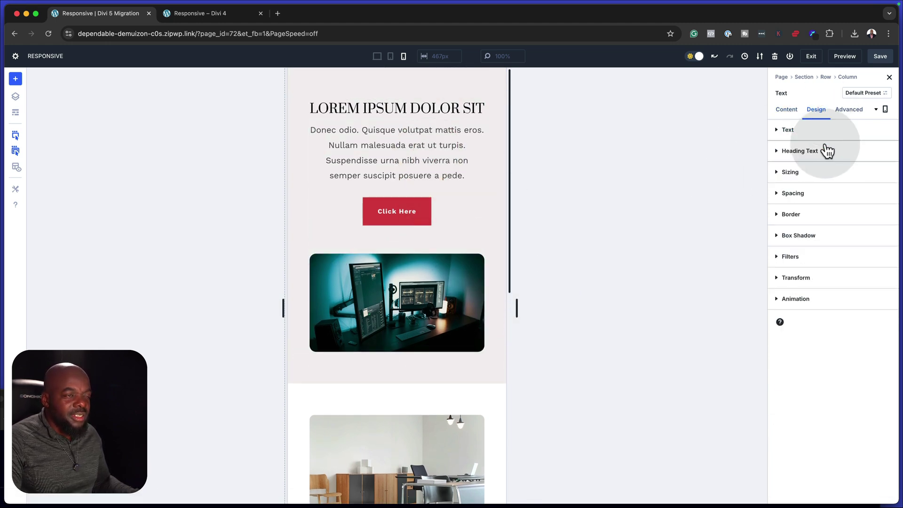
{"action": "left_click", "coordinate": [810, 133]}
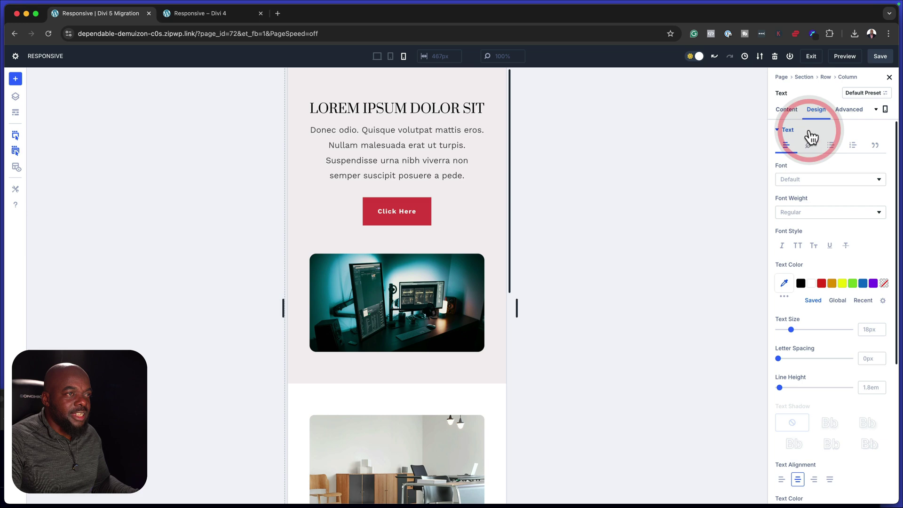
{"action": "left_click", "coordinate": [882, 333]}
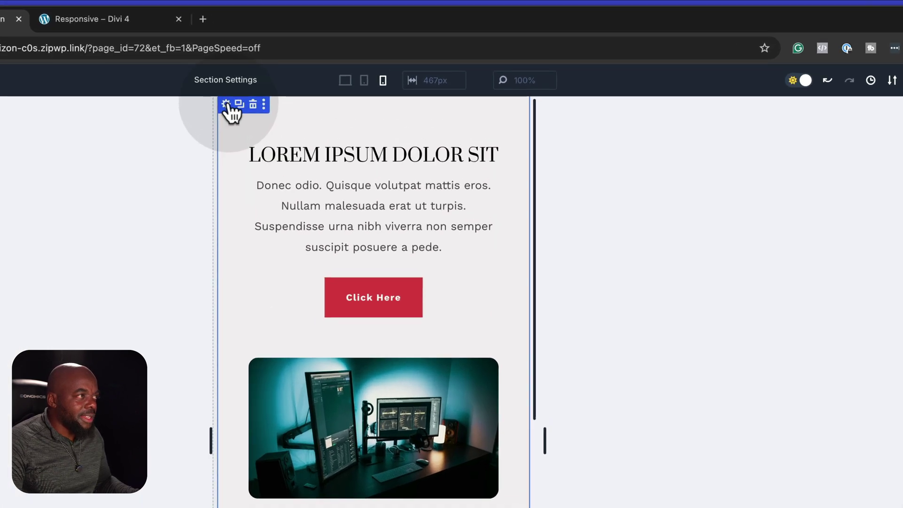
- Set the hero section's phone background colour to #d1cfcf, then switch to tablet view
{"action": "left_click", "coordinate": [226, 104]}
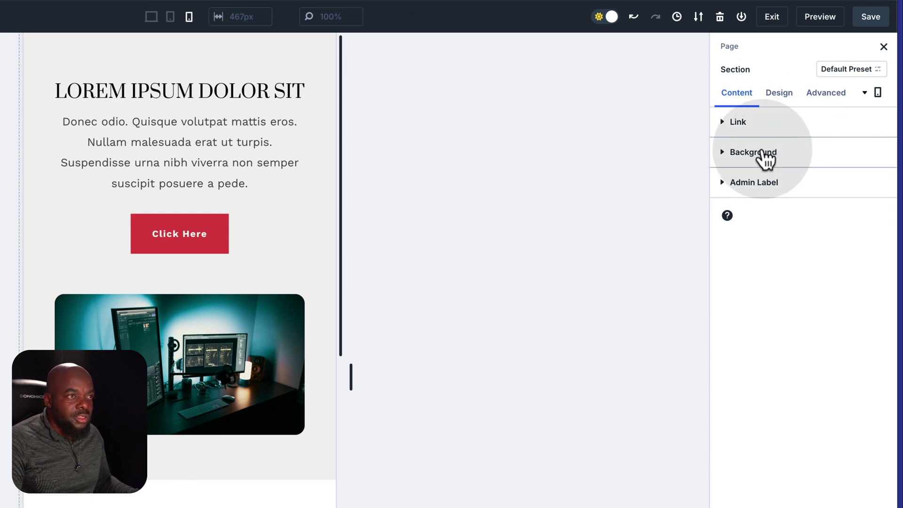
{"action": "left_click", "coordinate": [765, 155]}
{"action": "left_click", "coordinate": [740, 286]}
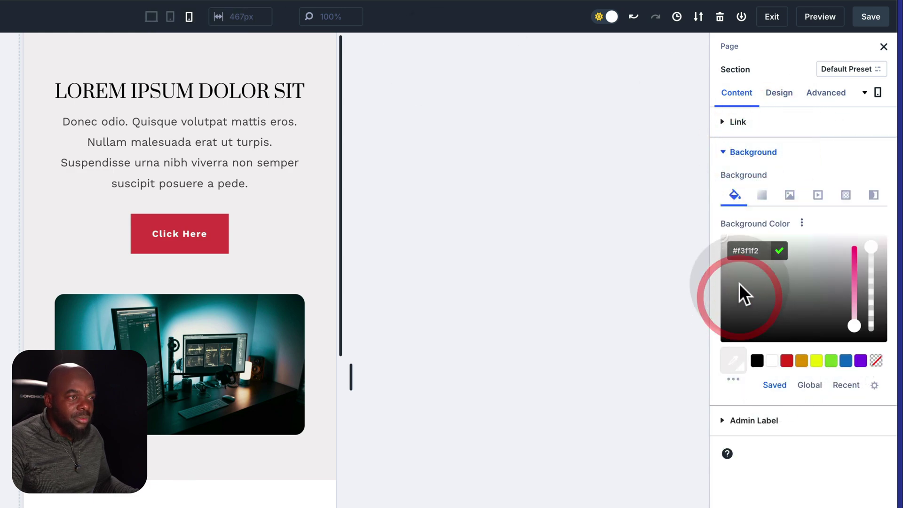
{"action": "left_click_drag", "start_coordinate": [723, 240], "coordinate": [721, 258]}
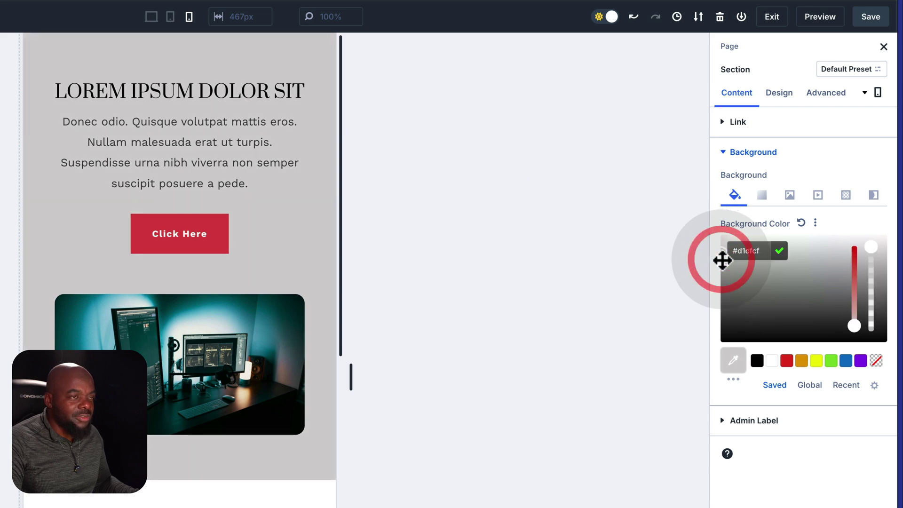
{"action": "left_click", "coordinate": [170, 17]}
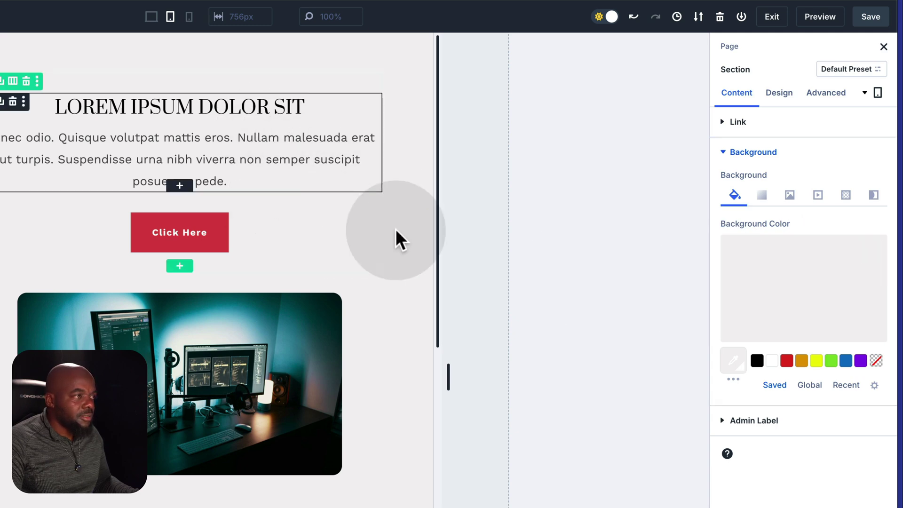
- In desktop view, darken the hero section background to #9b9999 grey
{"action": "left_click", "coordinate": [150, 18]}
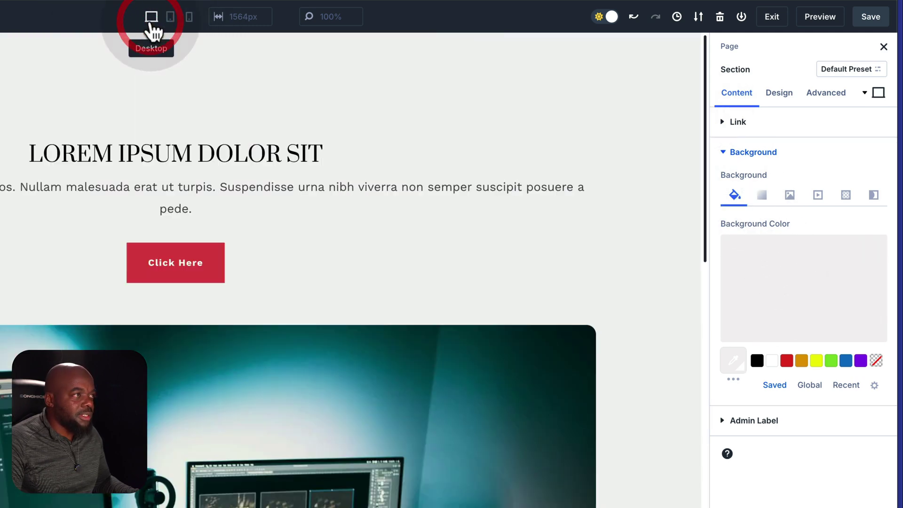
{"action": "left_click", "coordinate": [751, 292]}
{"action": "left_click_drag", "start_coordinate": [722, 241], "coordinate": [714, 280]}
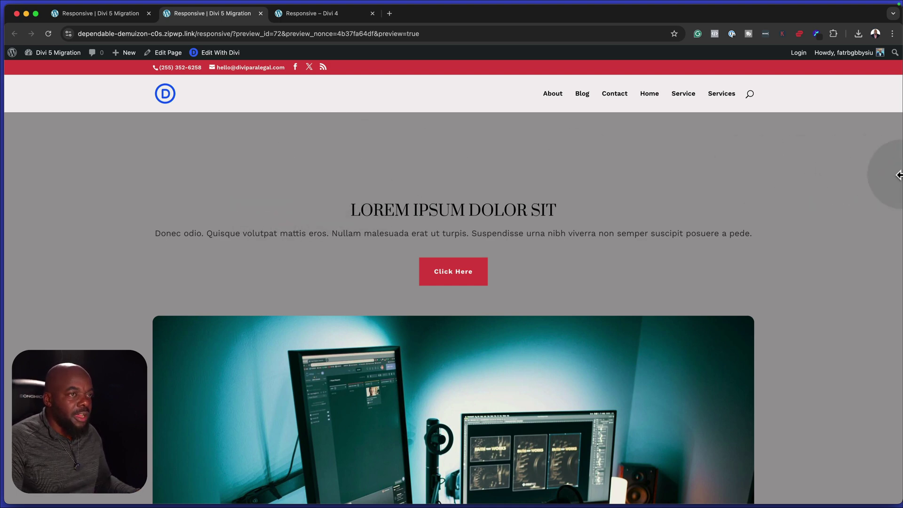
- Narrow the browser to phone width and scroll through the live page preview
{"action": "left_click_drag", "start_coordinate": [898, 175], "coordinate": [220, 206]}
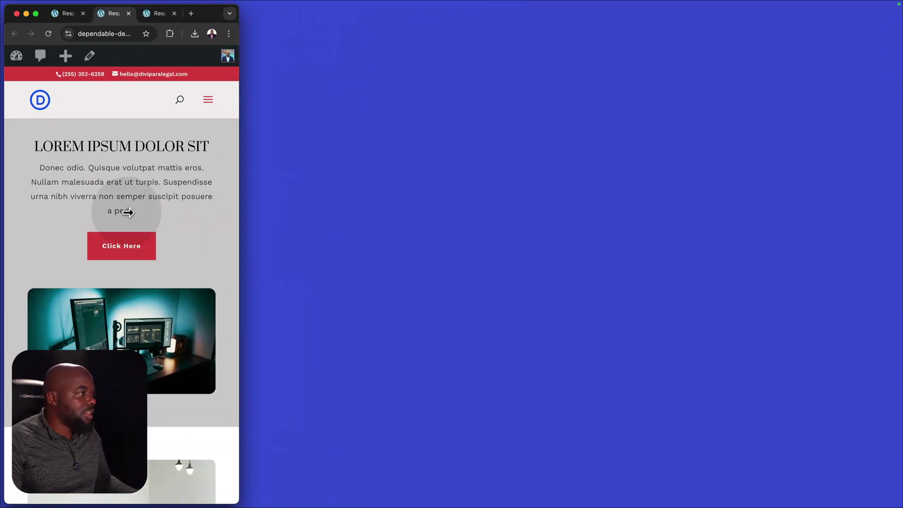
{"action": "scroll", "coordinate": [202, 250], "scroll_direction": "down", "scroll_amount": 2}
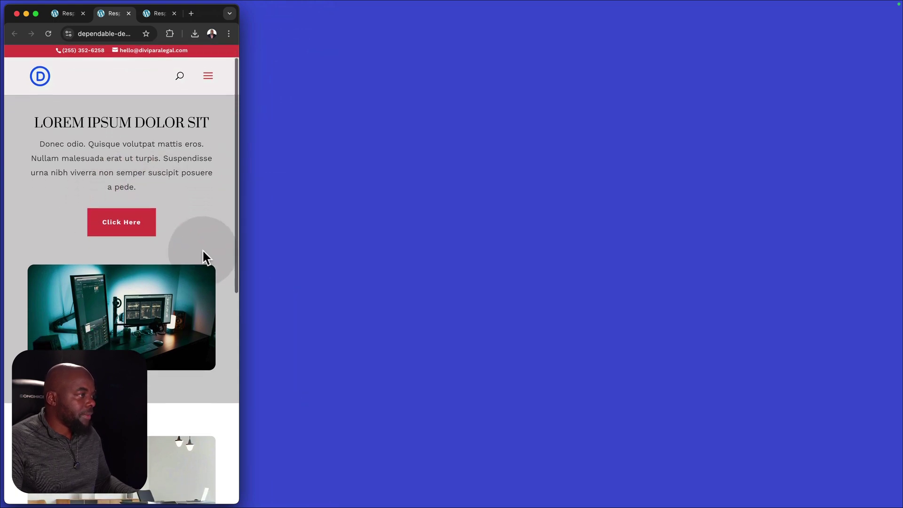
{"action": "scroll", "coordinate": [195, 260], "scroll_direction": "down", "scroll_amount": 5}
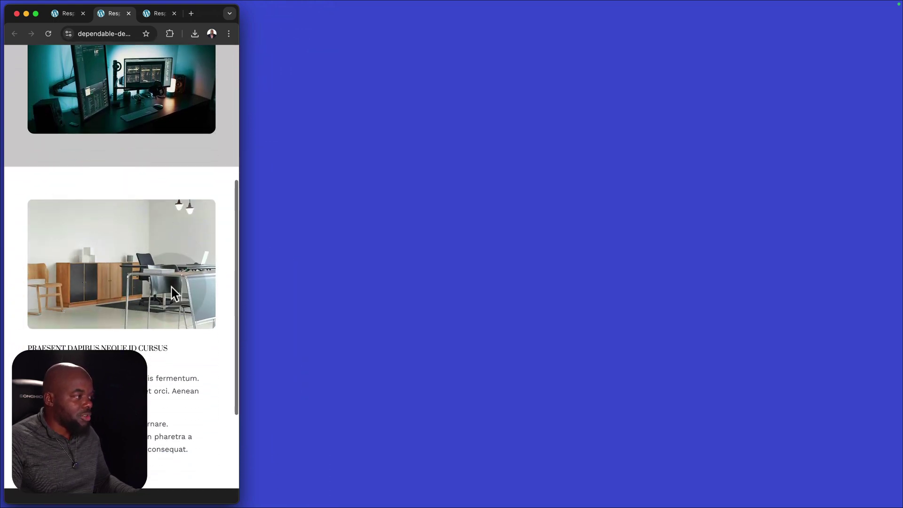
{"action": "scroll", "coordinate": [172, 291], "scroll_direction": "down", "scroll_amount": 4}
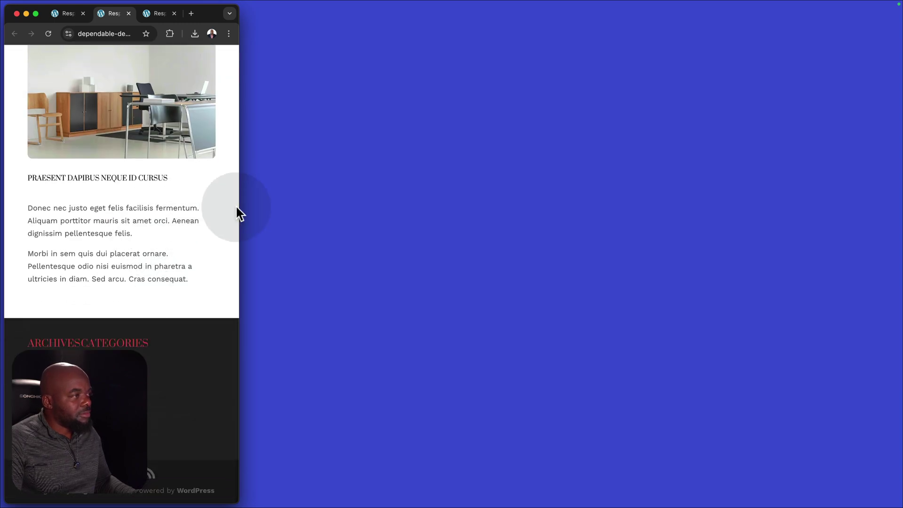